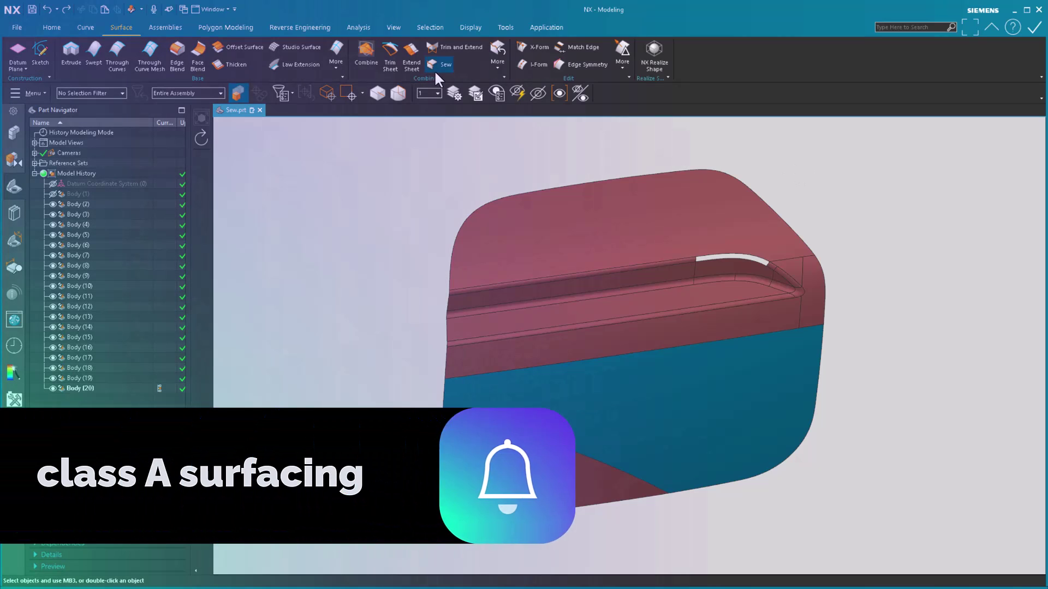
# Start a Sheet-type Sew and take the blue lower band as target using the Single Body filter.
pyautogui.click(436, 66)
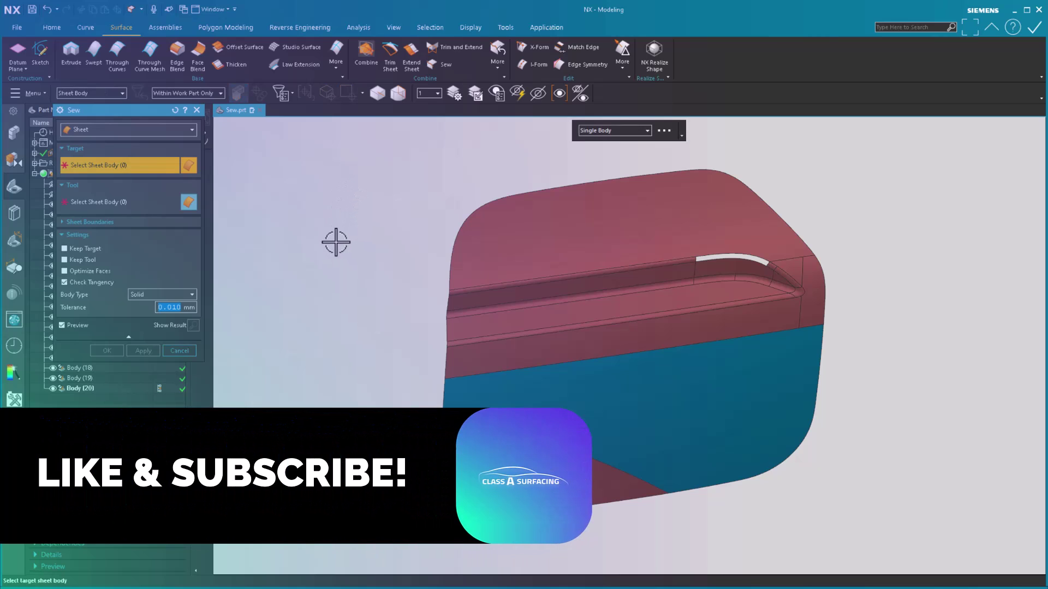
pyautogui.click(137, 131)
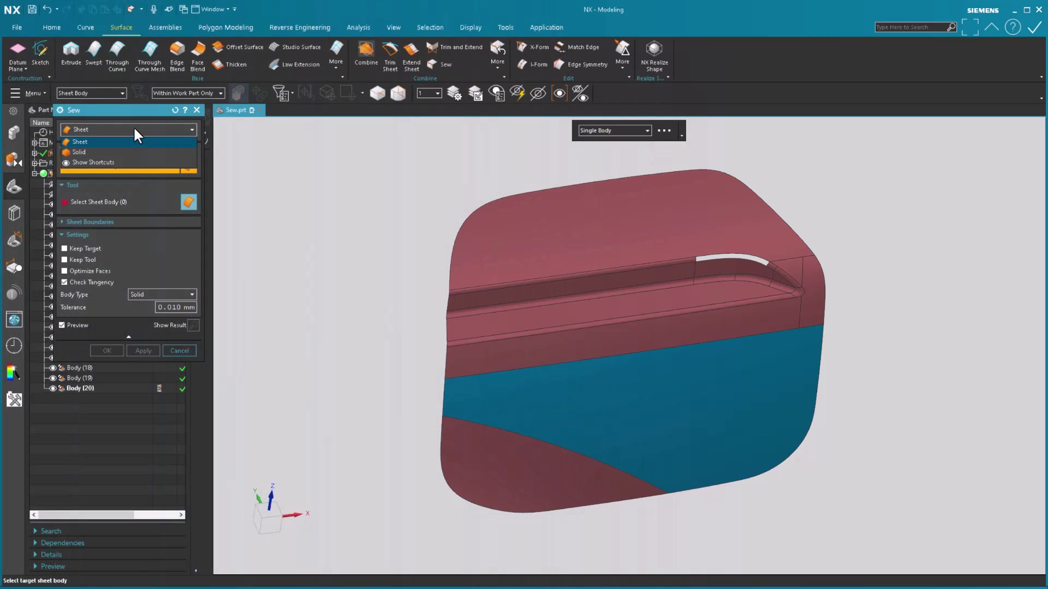
pyautogui.click(89, 143)
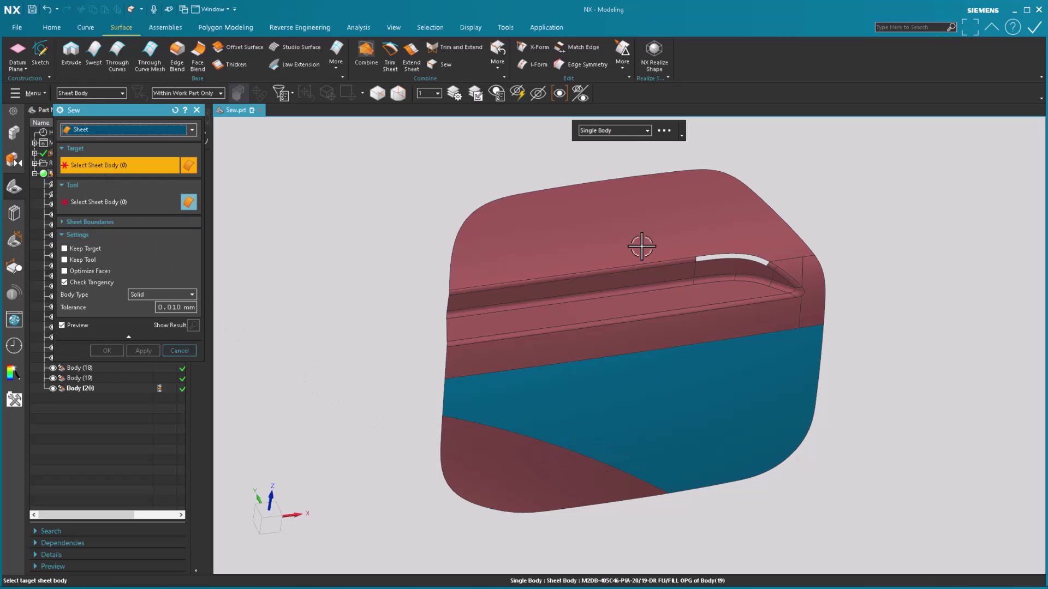
pyautogui.click(648, 131)
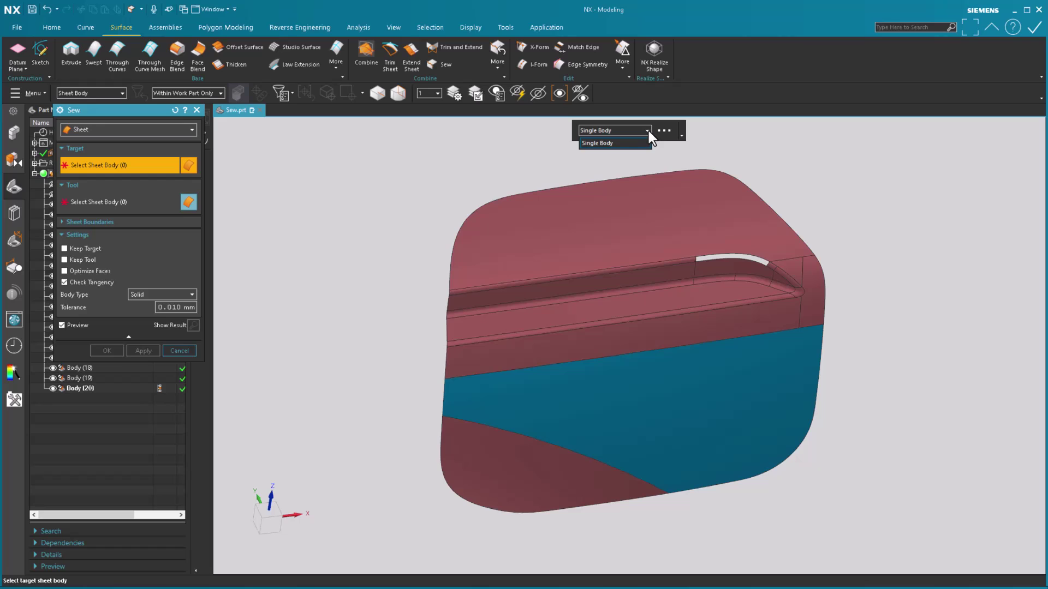
pyautogui.click(648, 130)
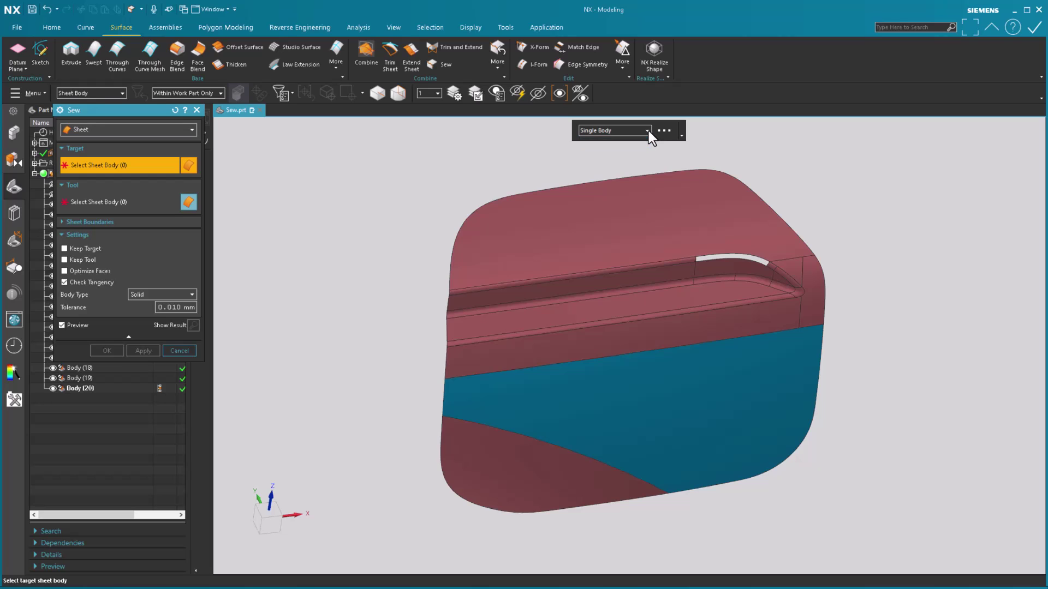
# Pick the blue sheet as target, then add 18 tangent sheet bodies as tools from the bottom sheet.
pyautogui.click(683, 391)
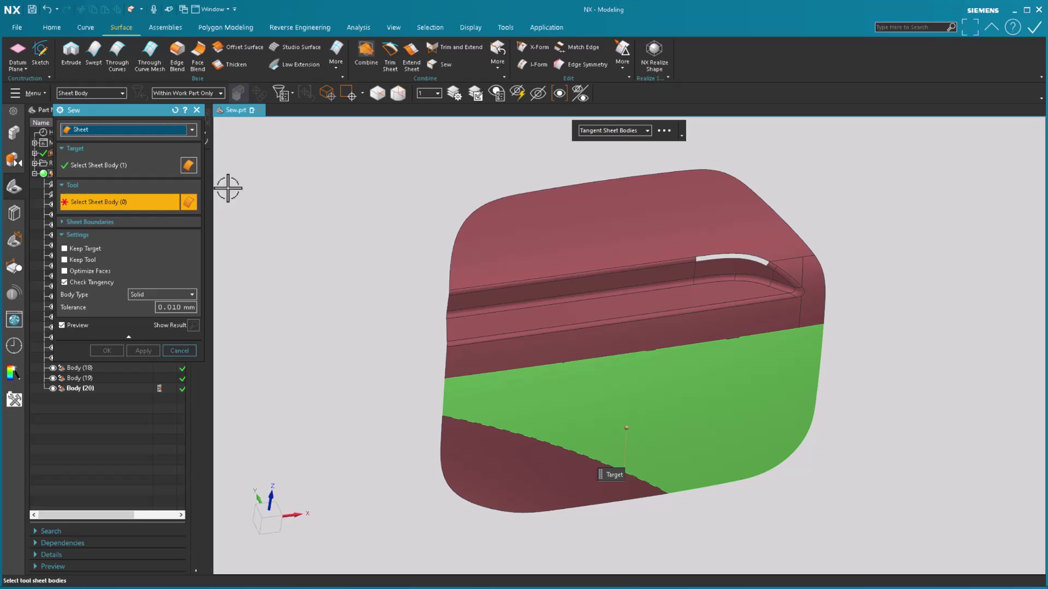
pyautogui.click(648, 130)
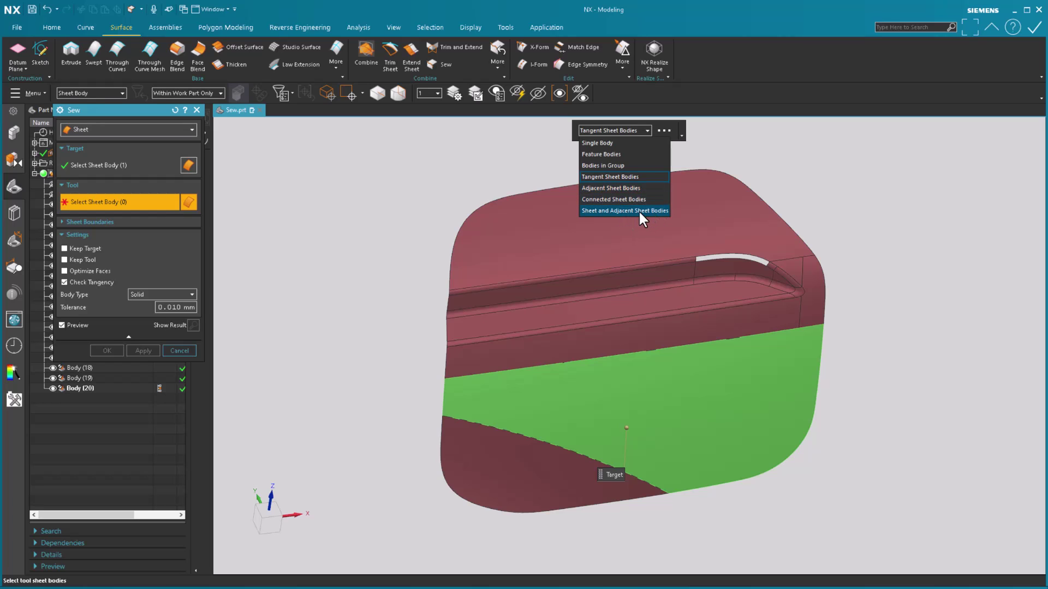
pyautogui.click(612, 177)
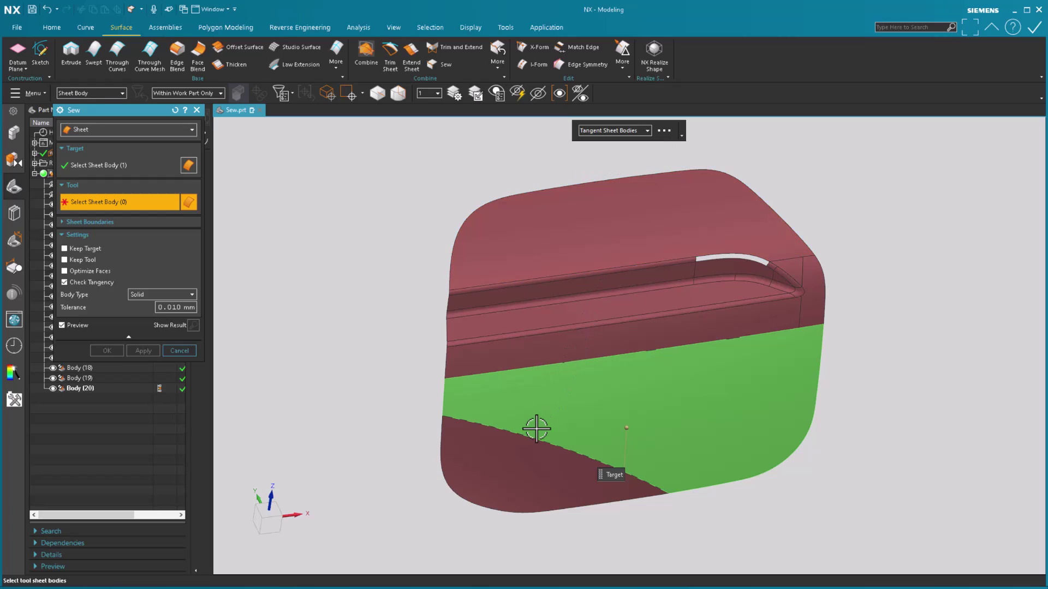
pyautogui.click(511, 470)
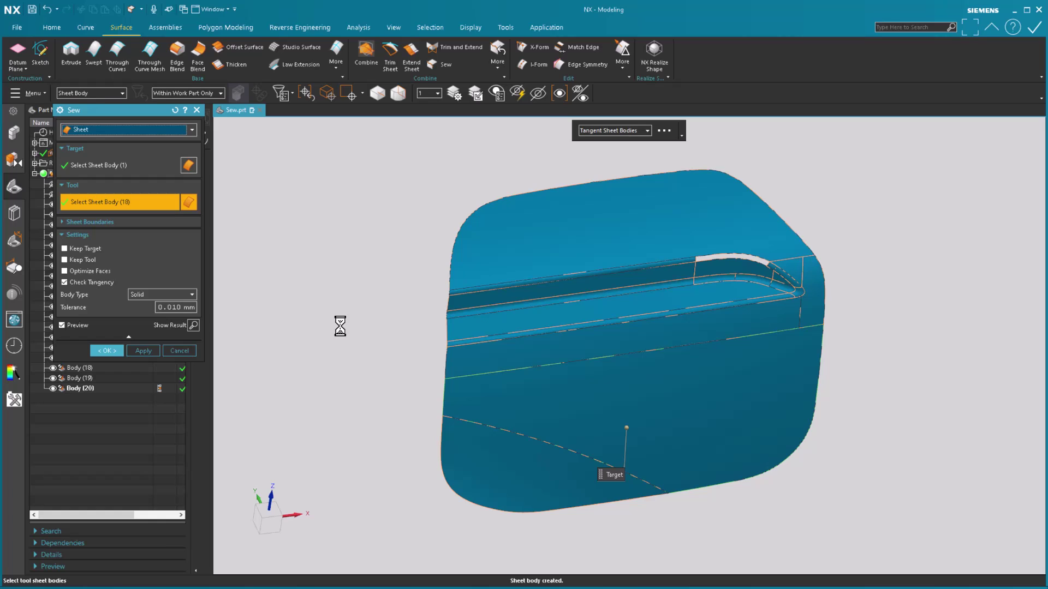
# Set Sheet Boundaries display to Temporary so open edges show in magenta, and move the dialog aside.
pyautogui.click(88, 224)
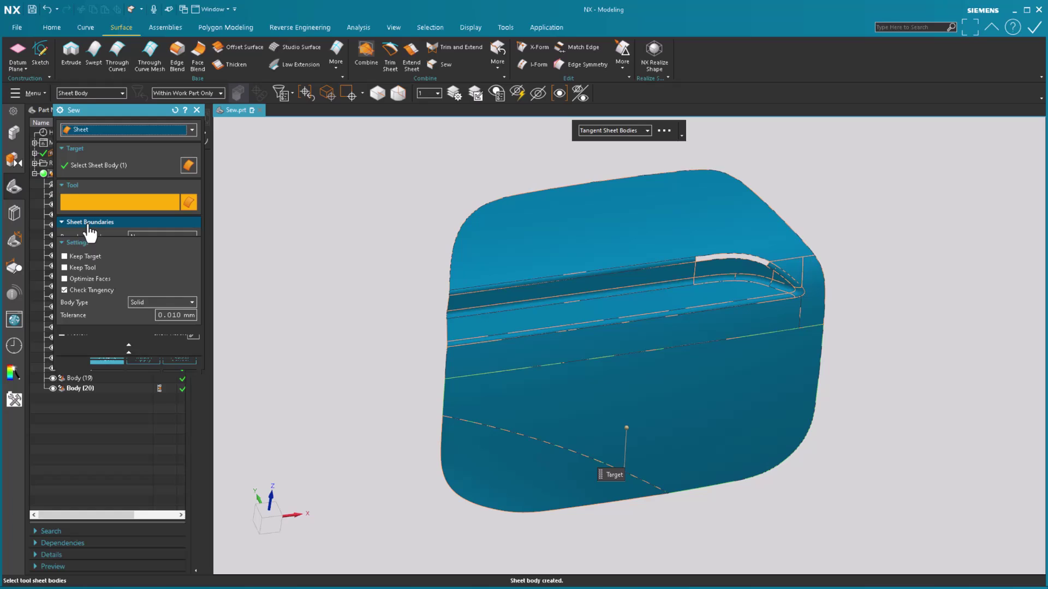
pyautogui.click(153, 241)
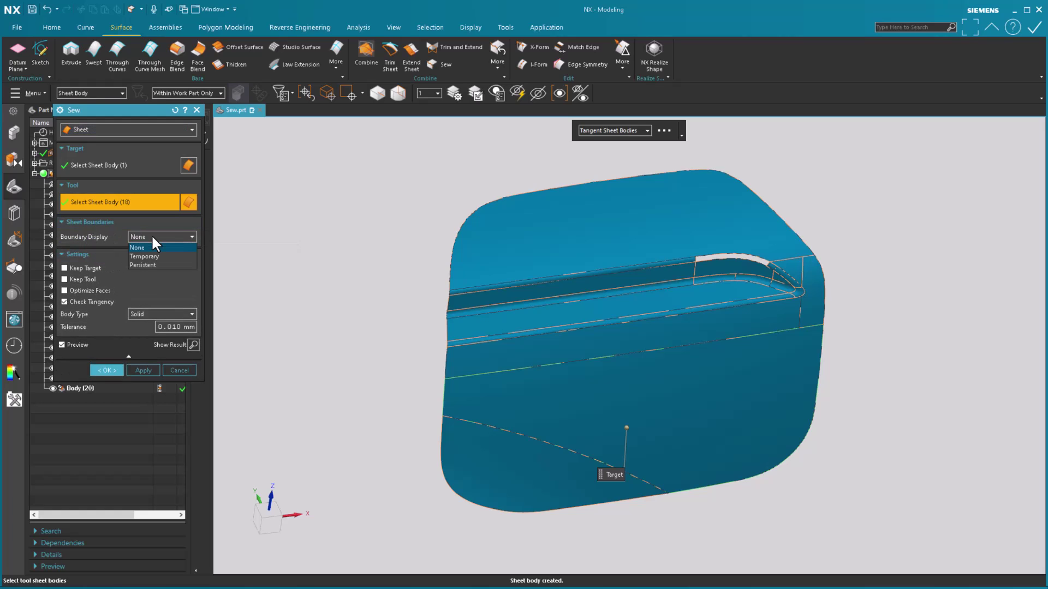
pyautogui.click(152, 255)
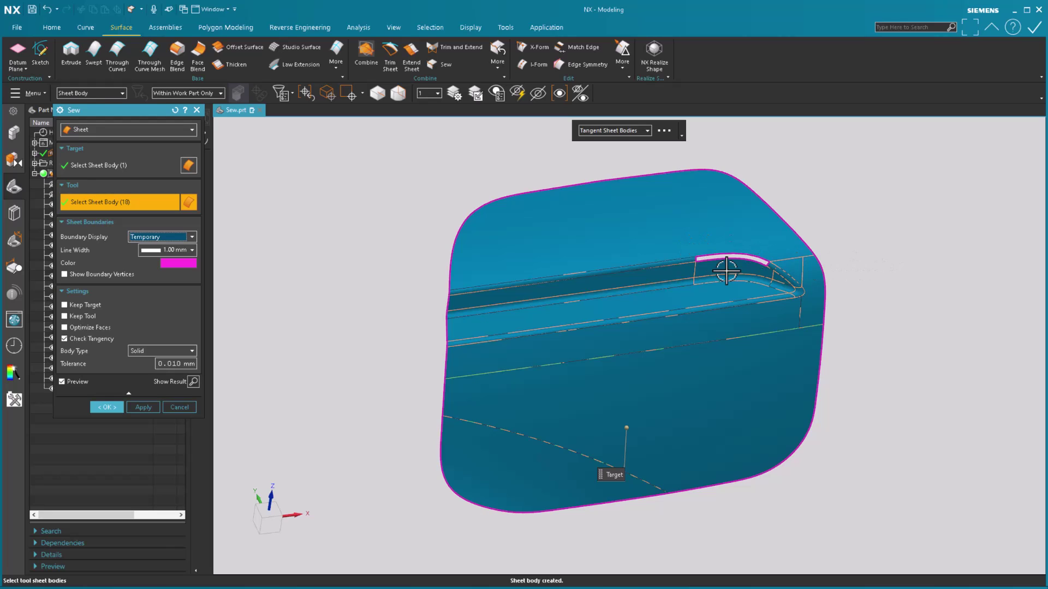
pyautogui.moveTo(131, 111); pyautogui.dragTo(185, 126)
pyautogui.click(52, 194)
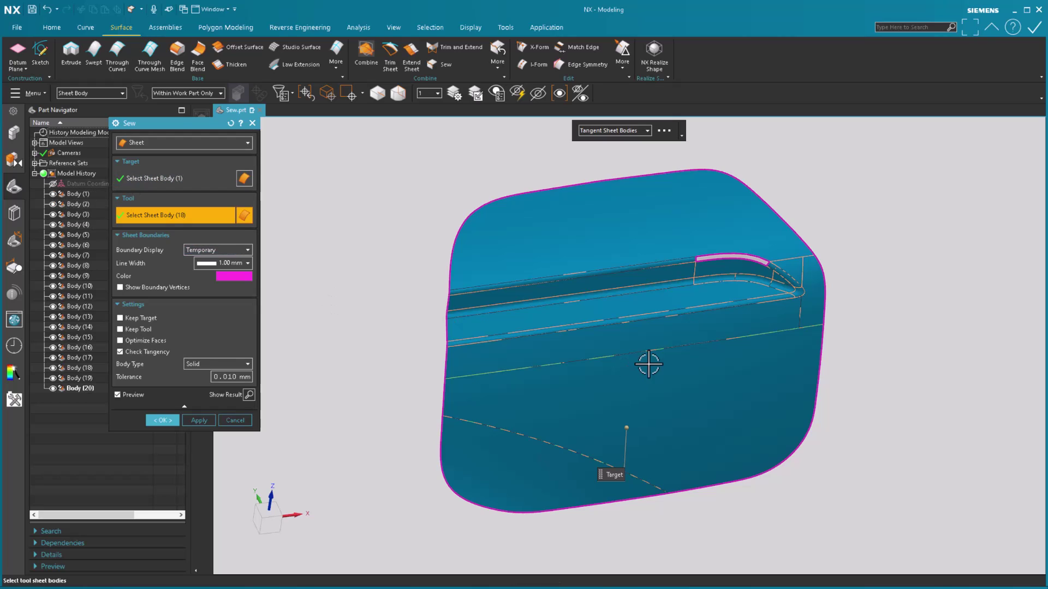
# Add the small curved strip near the top-right groove as the 19th tool body.
pyautogui.scroll(3, 753, 262)
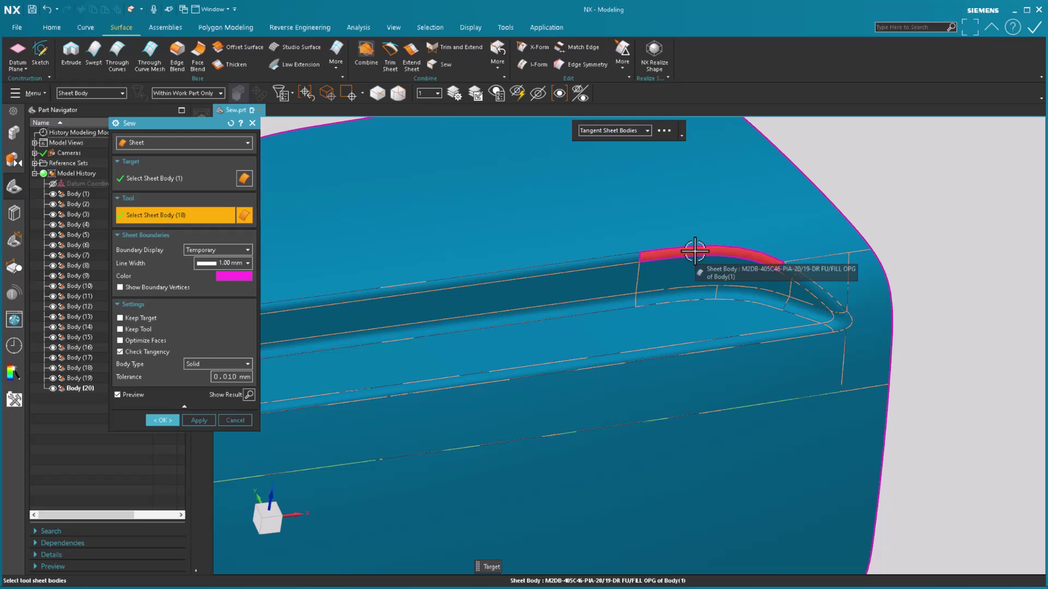
pyautogui.click(695, 253)
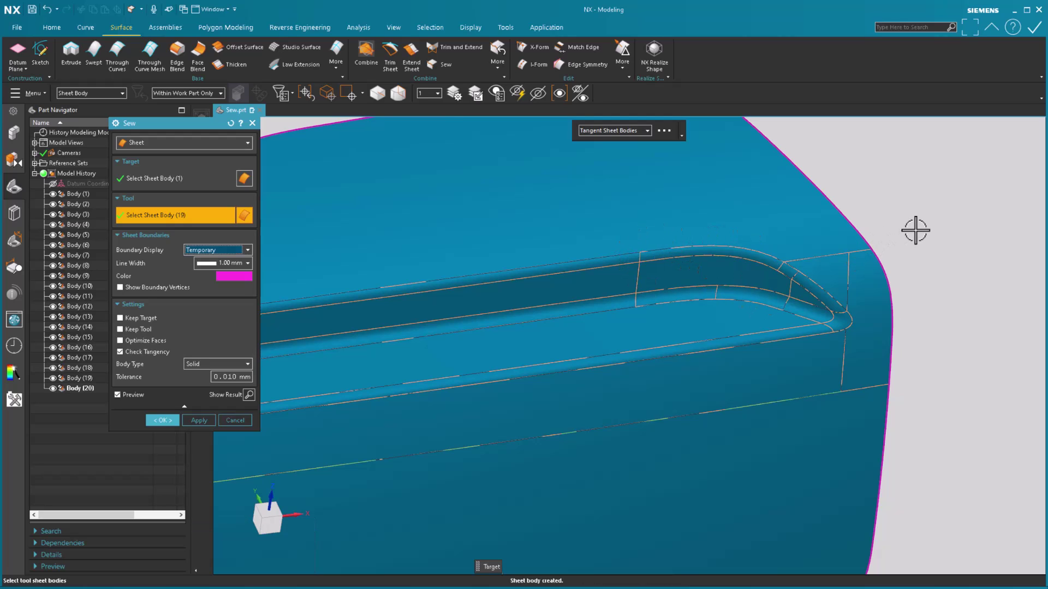
pyautogui.scroll(-4, 915, 229)
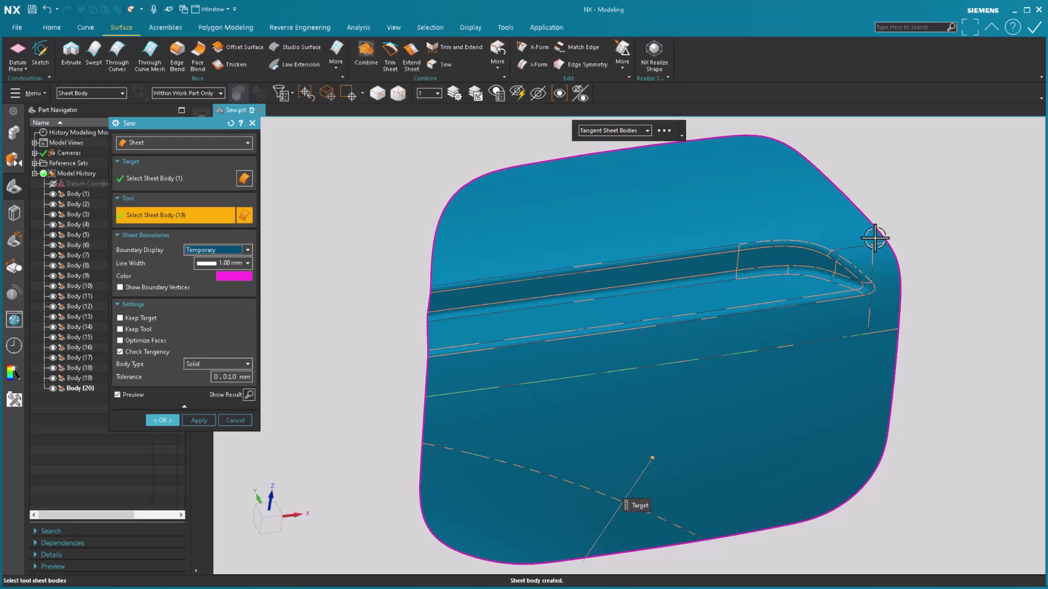
# Turn on Show Boundary Vertices and pan around to inspect the markers along the outer edge.
pyautogui.click(175, 287)
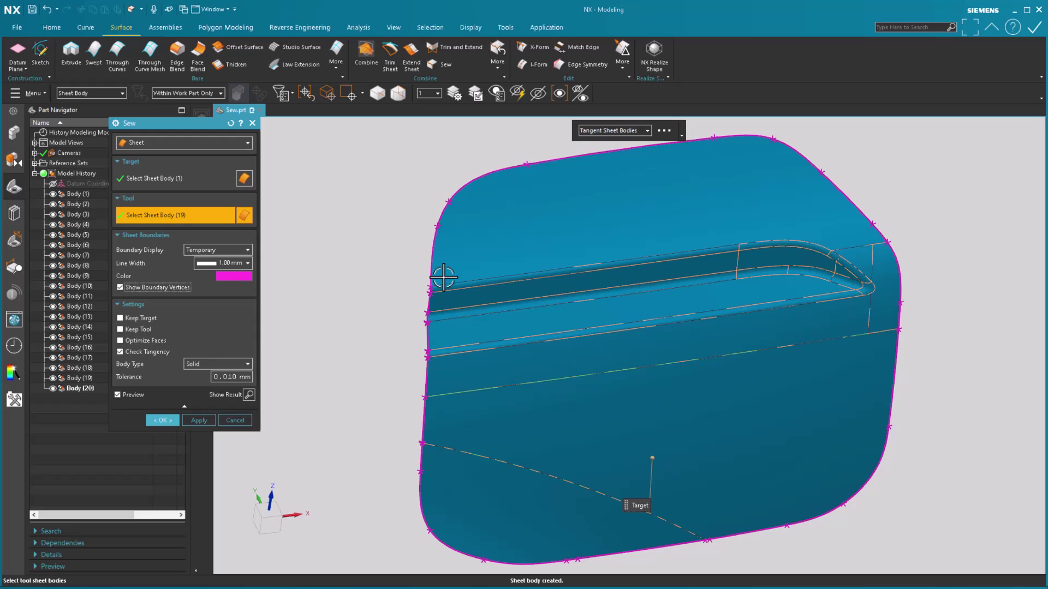
pyautogui.keyDown('shift'); pyautogui.moveTo(580, 218); pyautogui.dragTo(568, 294, button='middle'); pyautogui.keyUp('shift')
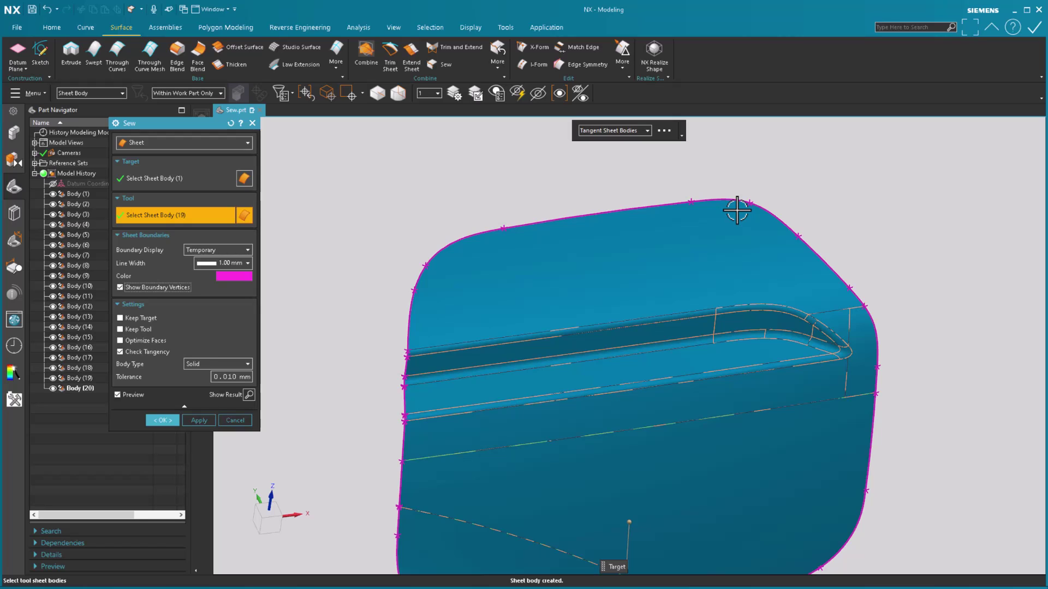
pyautogui.keyDown('shift'); pyautogui.moveTo(884, 252); pyautogui.dragTo(917, 215, button='middle'); pyautogui.keyUp('shift')
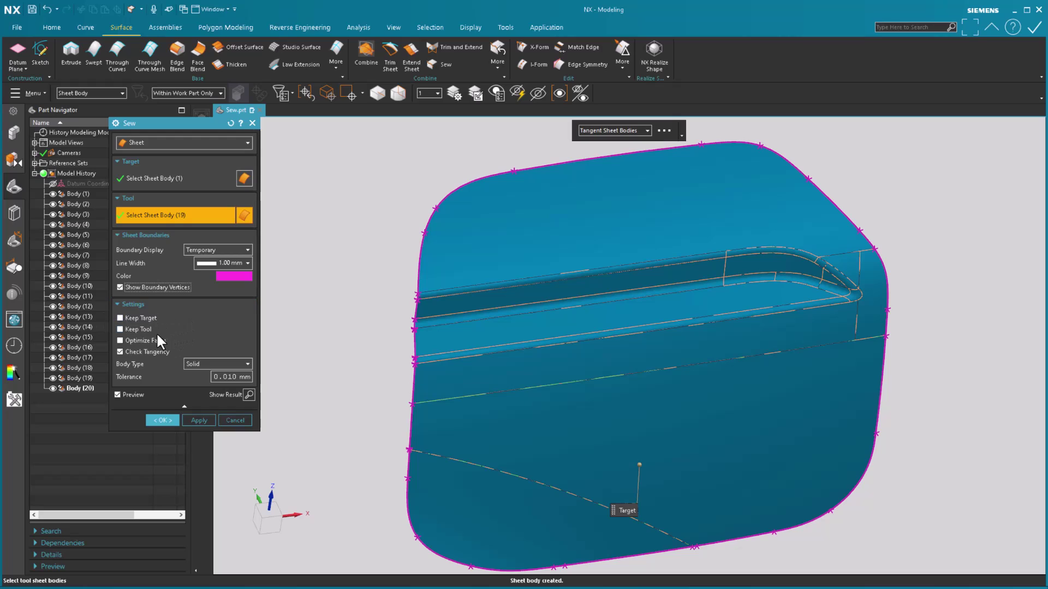
# Set the result Body Type to Sheet, create the sew, and select Sew (21) in the Part Navigator.
pyautogui.click(201, 363)
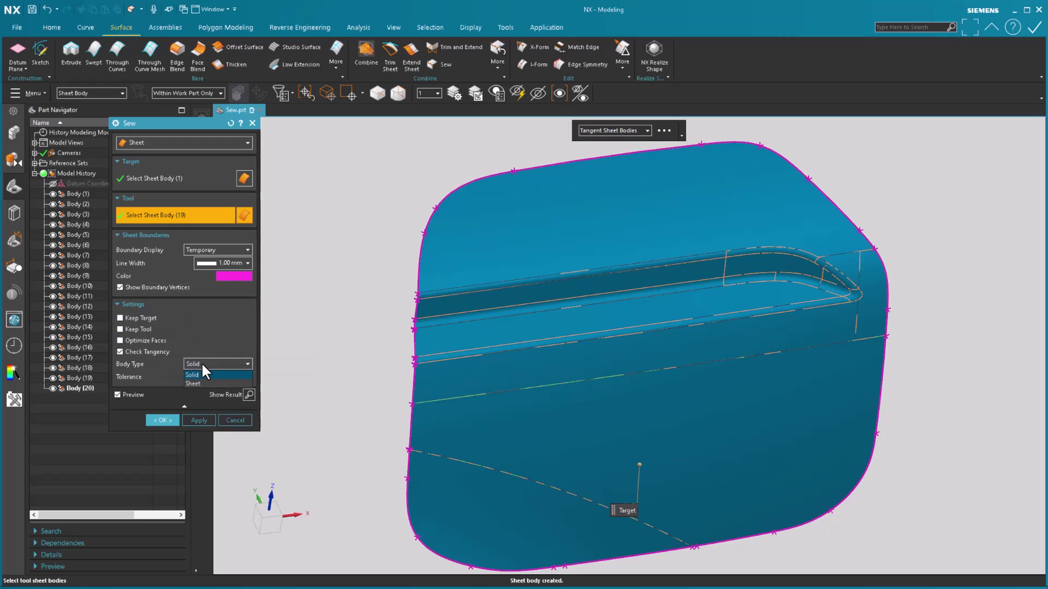
pyautogui.click(197, 383)
pyautogui.click(164, 419)
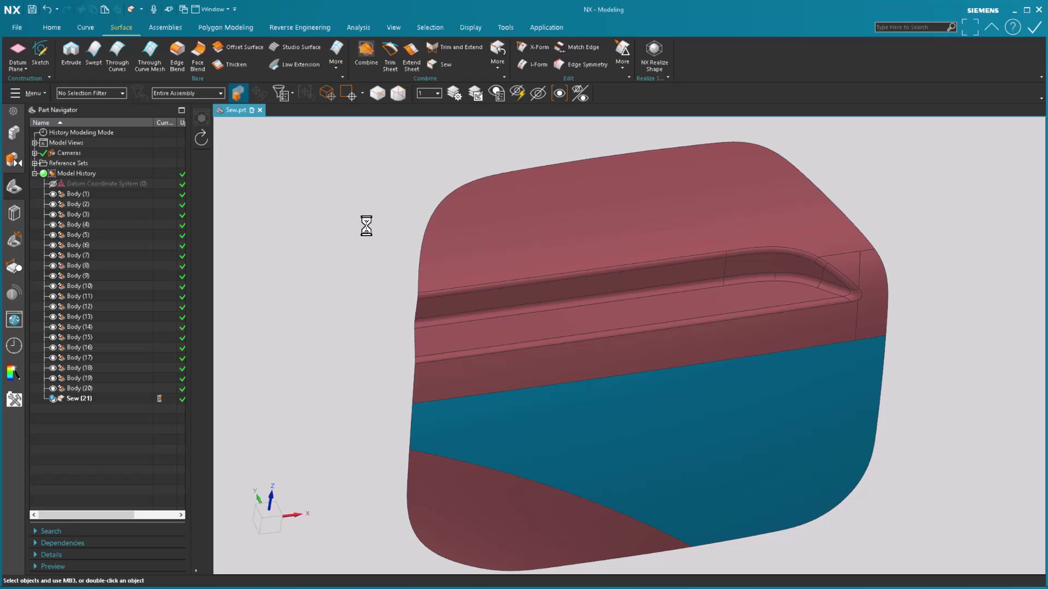
pyautogui.click(71, 399)
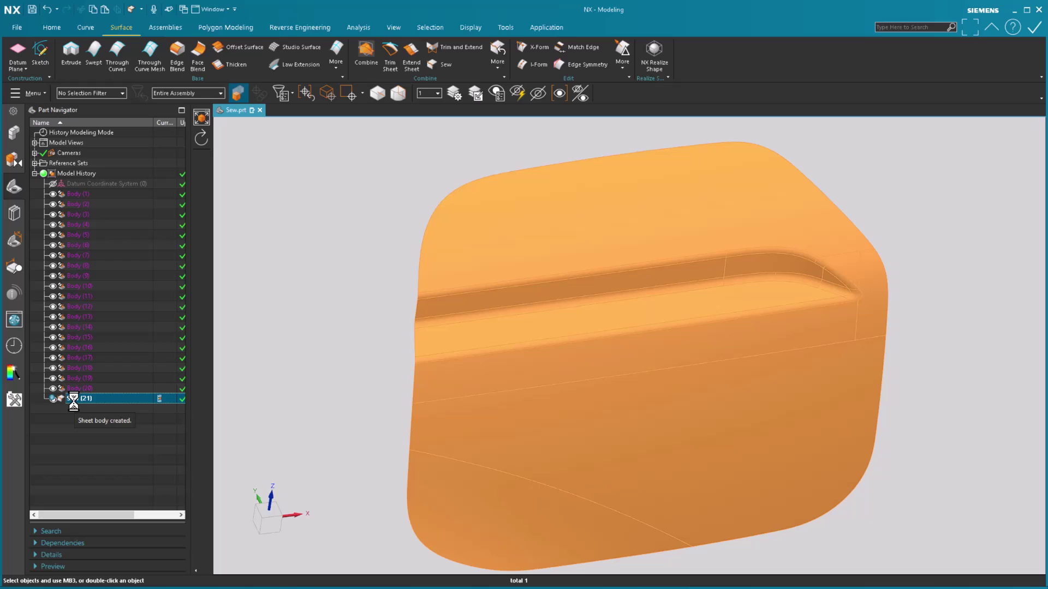
# Edit Sew (21) to show boundaries Persistent with boundary vertex markers turned off.
pyautogui.doubleClick(73, 400)
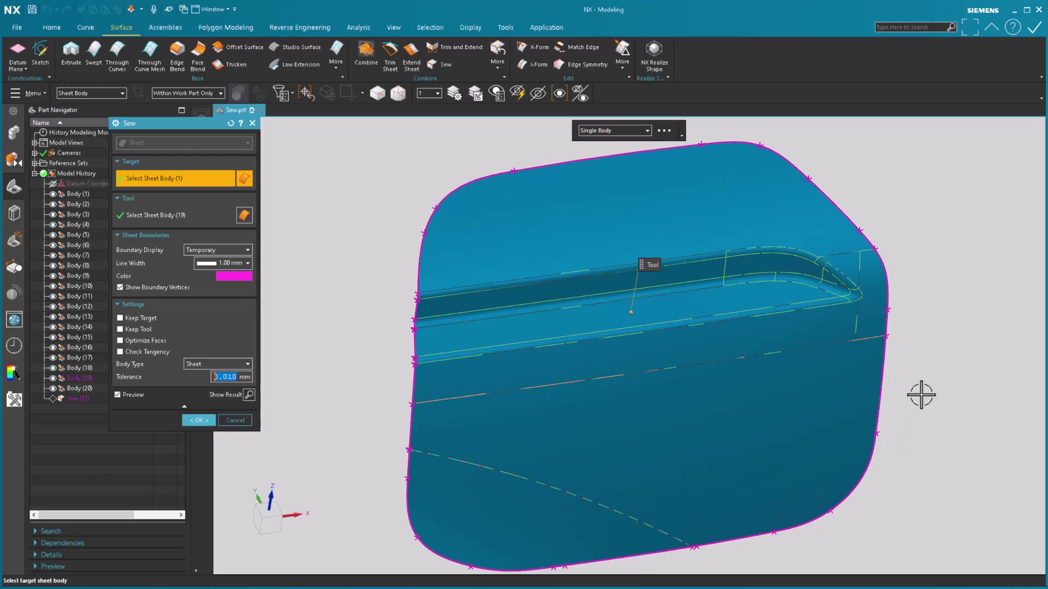
pyautogui.click(225, 250)
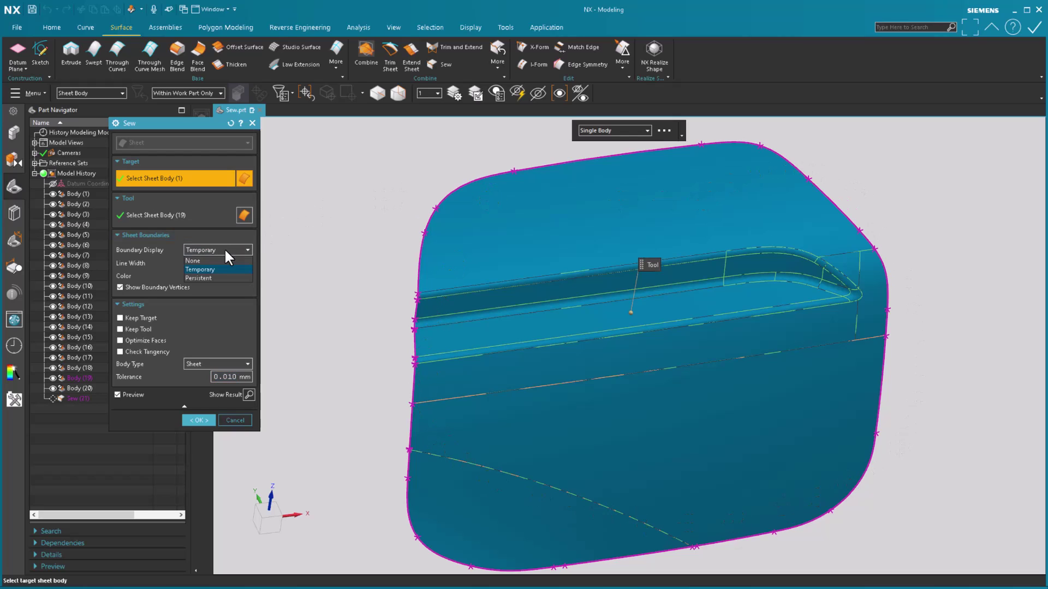
pyautogui.click(204, 276)
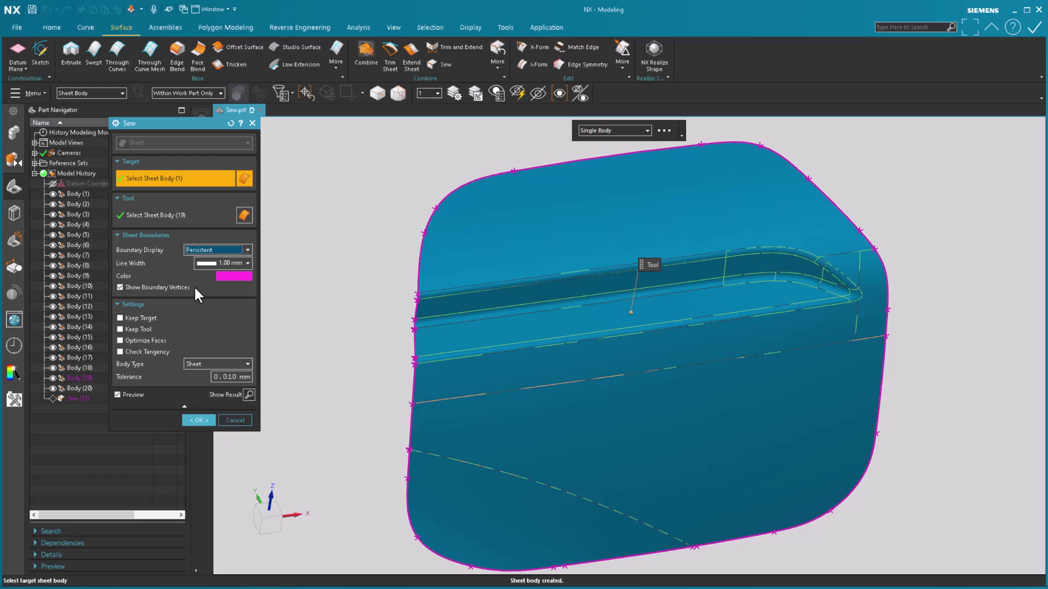
pyautogui.click(180, 287)
pyautogui.click(198, 421)
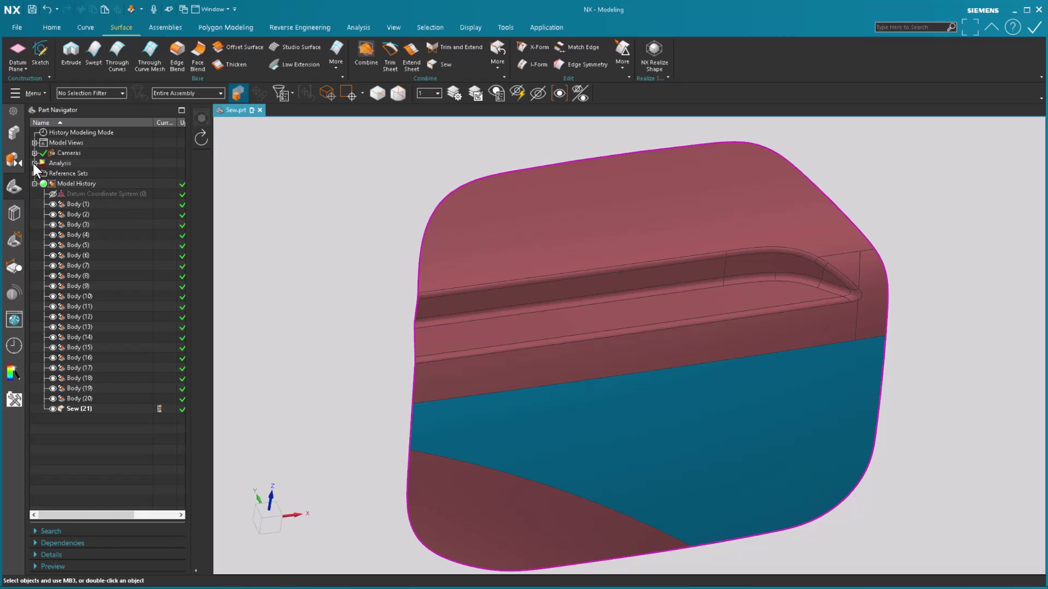
# Delete the Sheet Boundary Analysis from the Part Navigator's Analysis node.
pyautogui.click(35, 162)
pyautogui.click(44, 173)
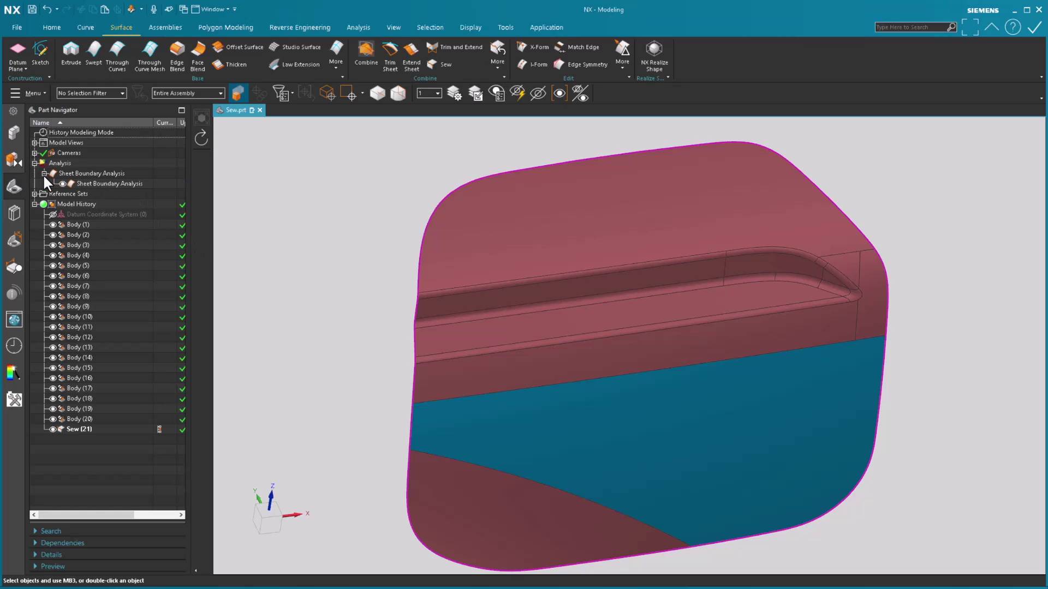
pyautogui.click(98, 185)
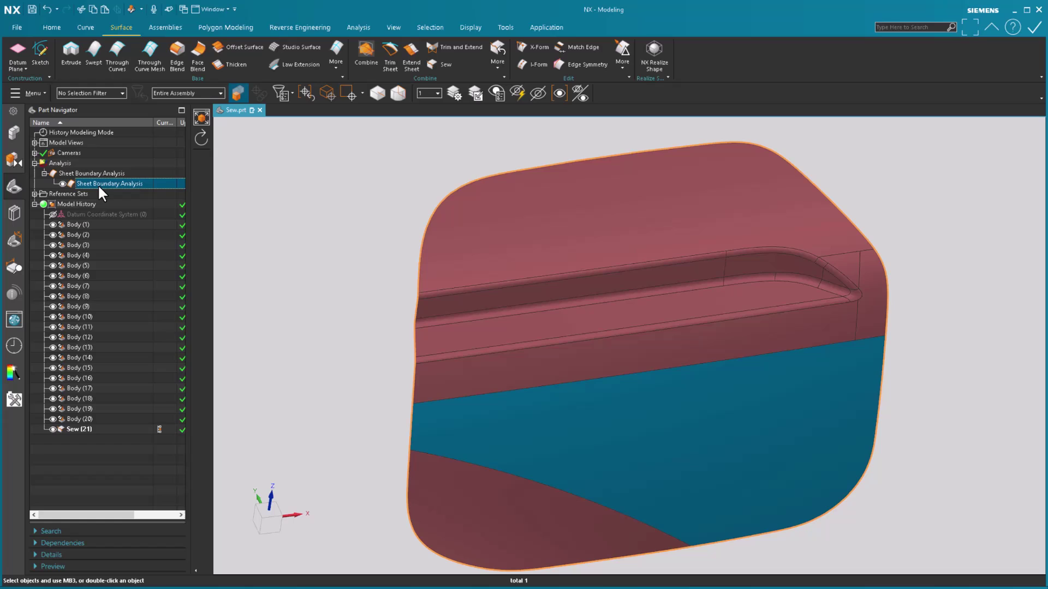
pyautogui.press('Delete')
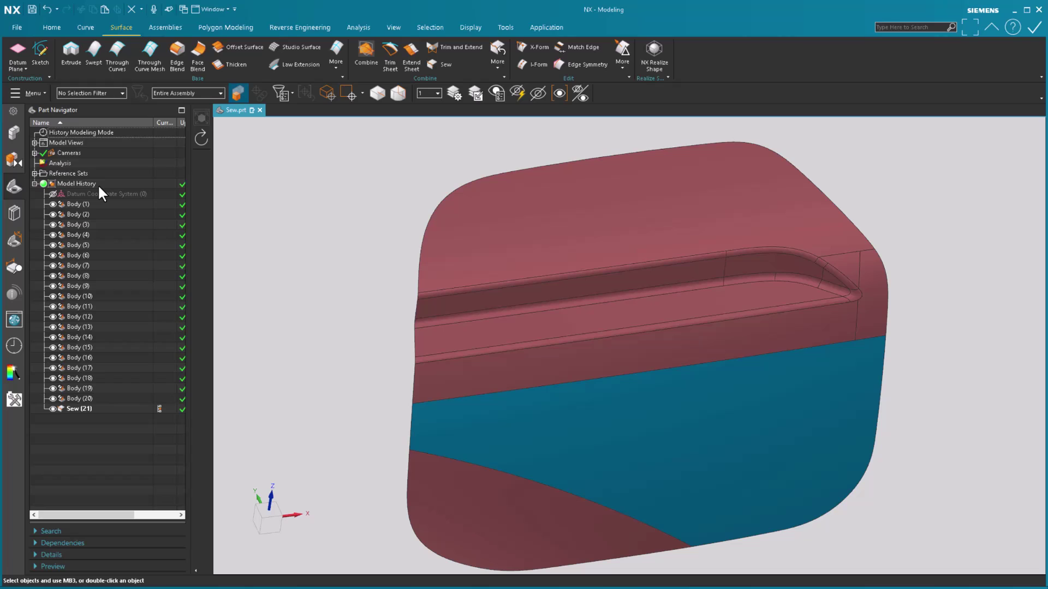
pyautogui.click(363, 27)
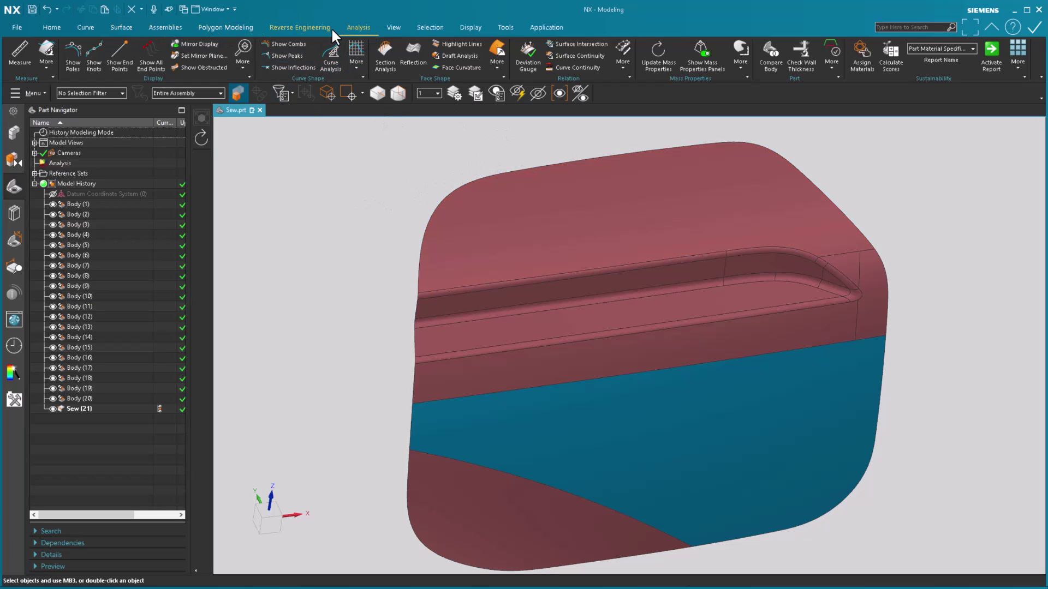
# Roll the model back to Body (20) and delete the old Sew (21) feature.
pyautogui.click(117, 27)
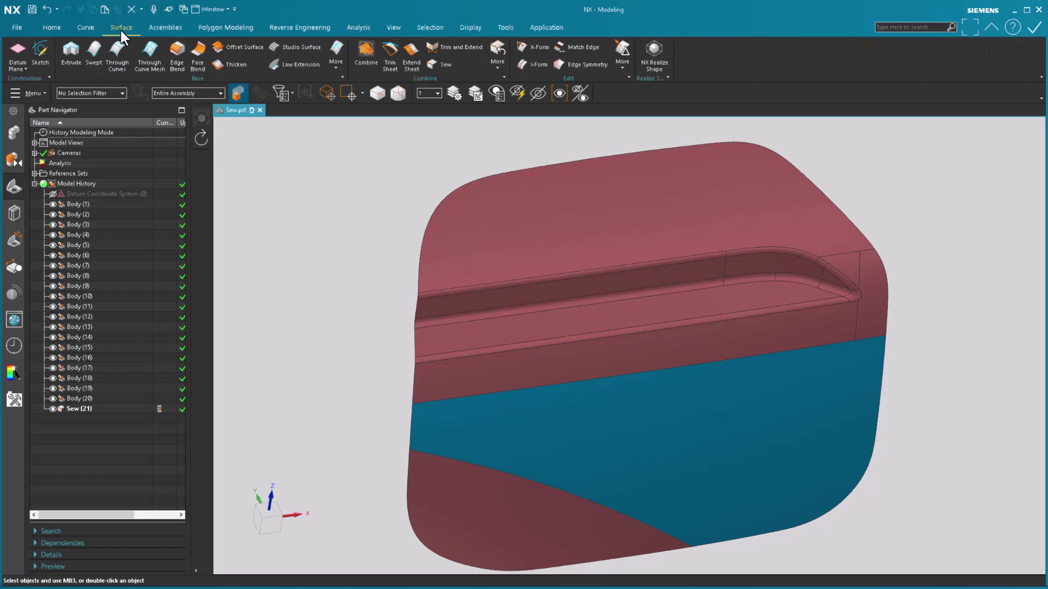
pyautogui.click(162, 399)
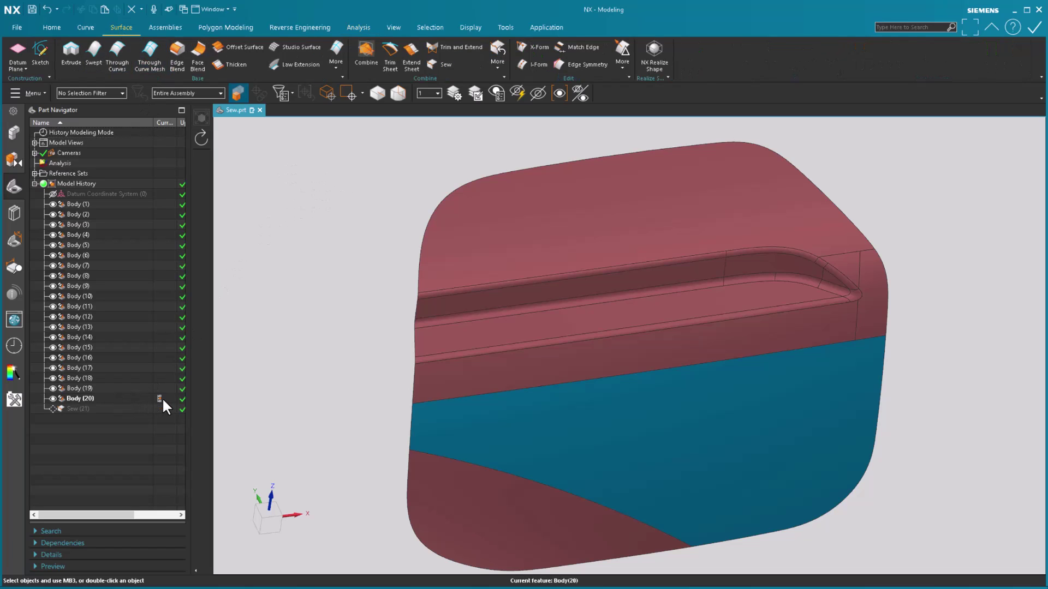
pyautogui.click(130, 406)
pyautogui.press('Delete')
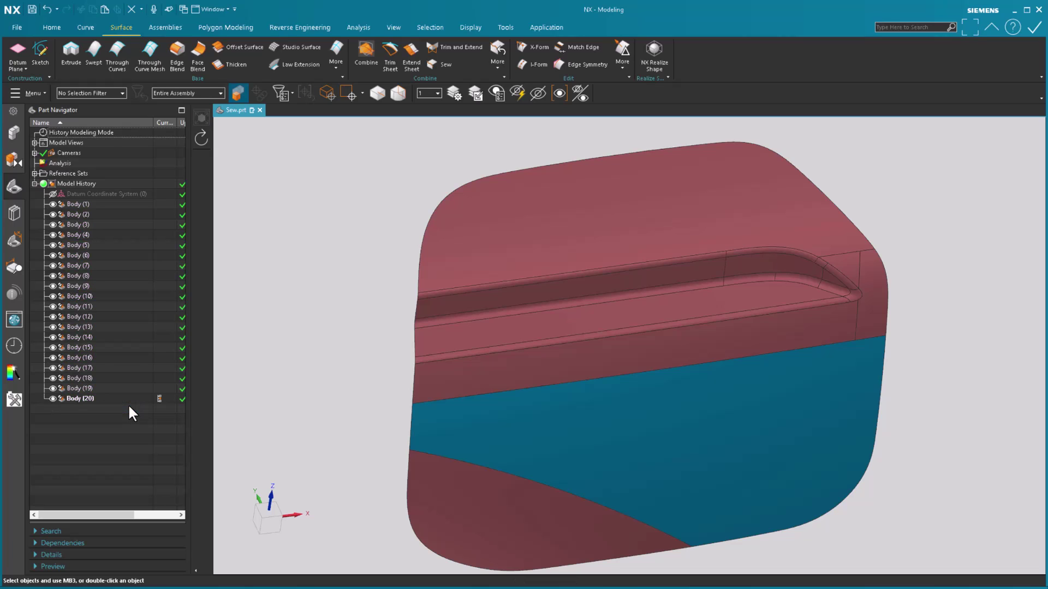
# Create an 8 mm Law Extension at -43° from the top edge, referencing the top face.
pyautogui.click(302, 61)
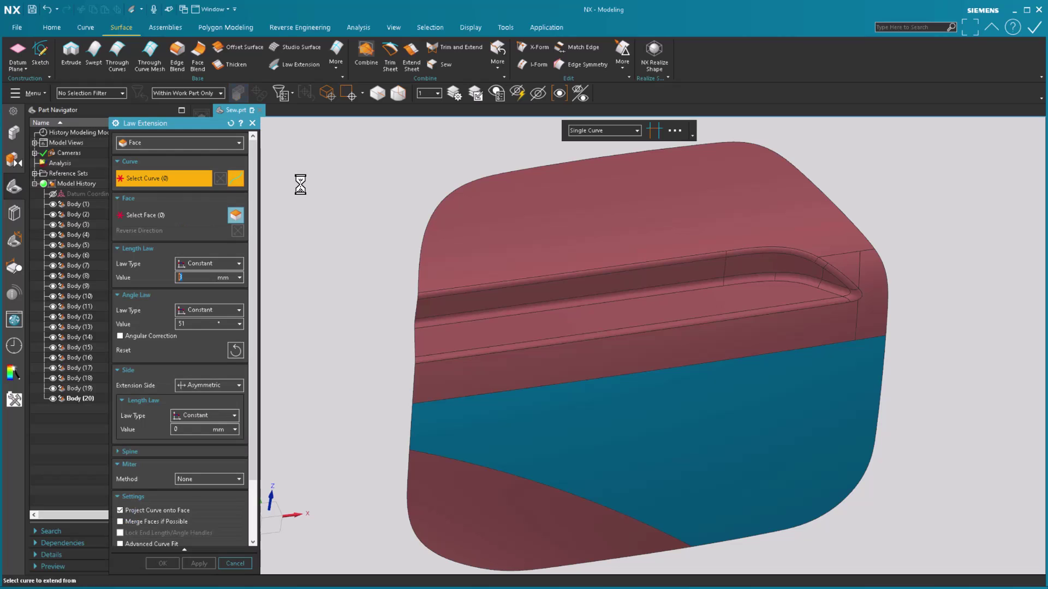
pyautogui.click(562, 159)
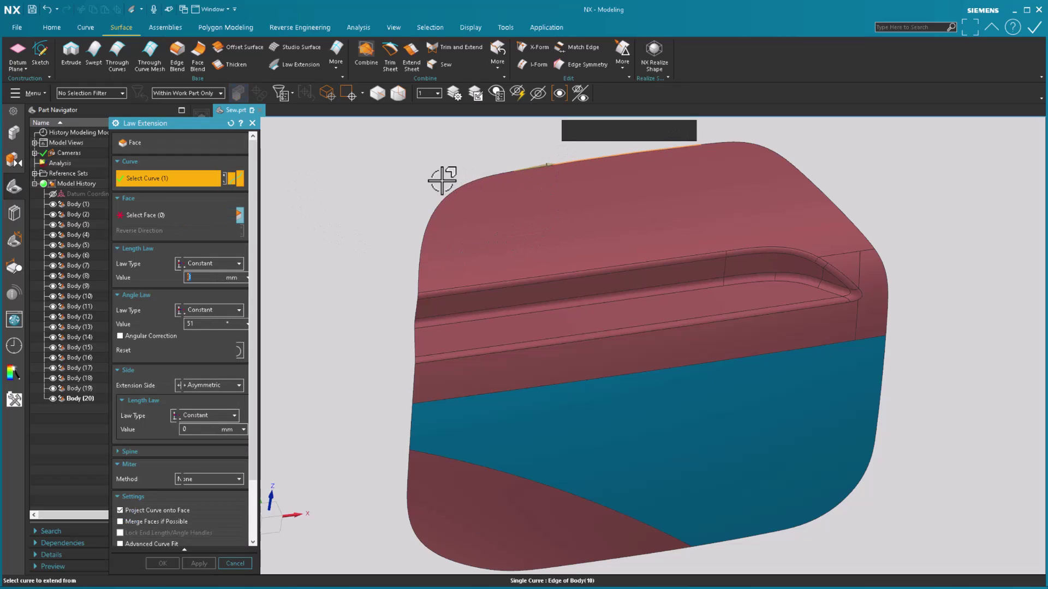
pyautogui.click(622, 267)
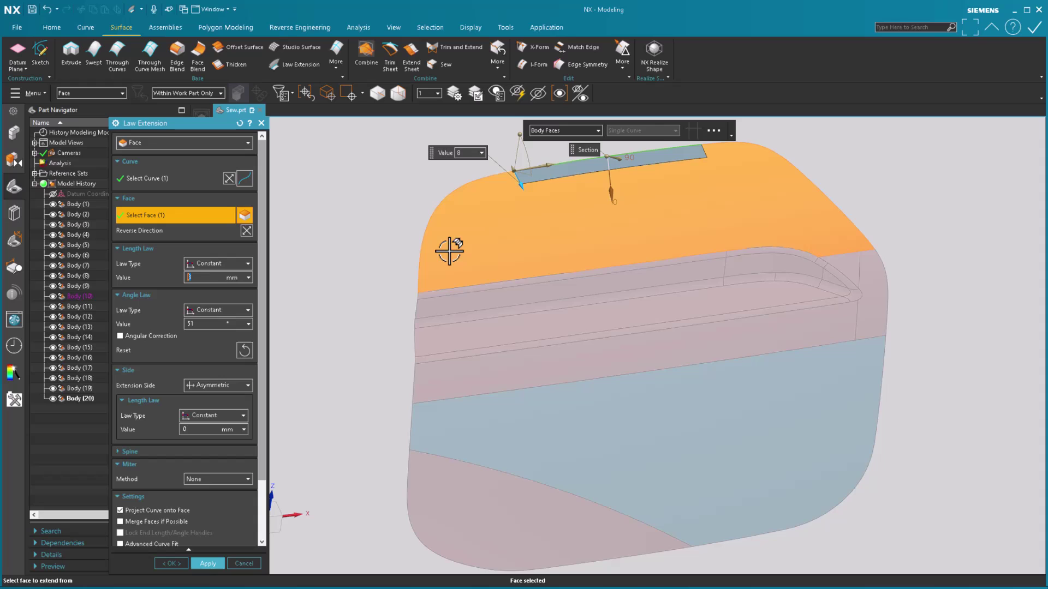
pyautogui.moveTo(450, 243); pyautogui.dragTo(391, 273, button='middle')
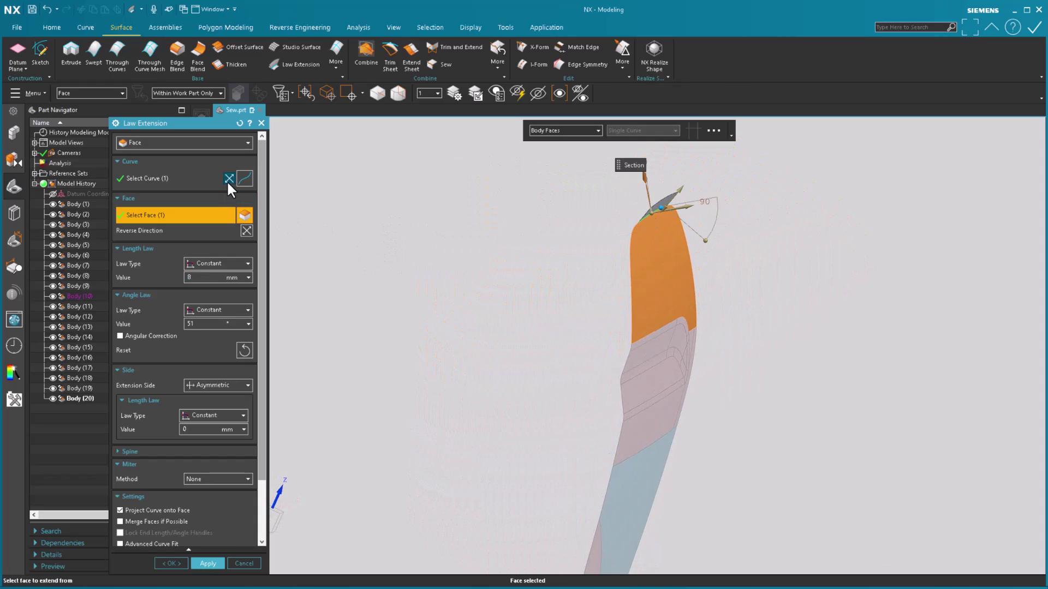
pyautogui.moveTo(444, 218); pyautogui.dragTo(695, 257, button='middle')
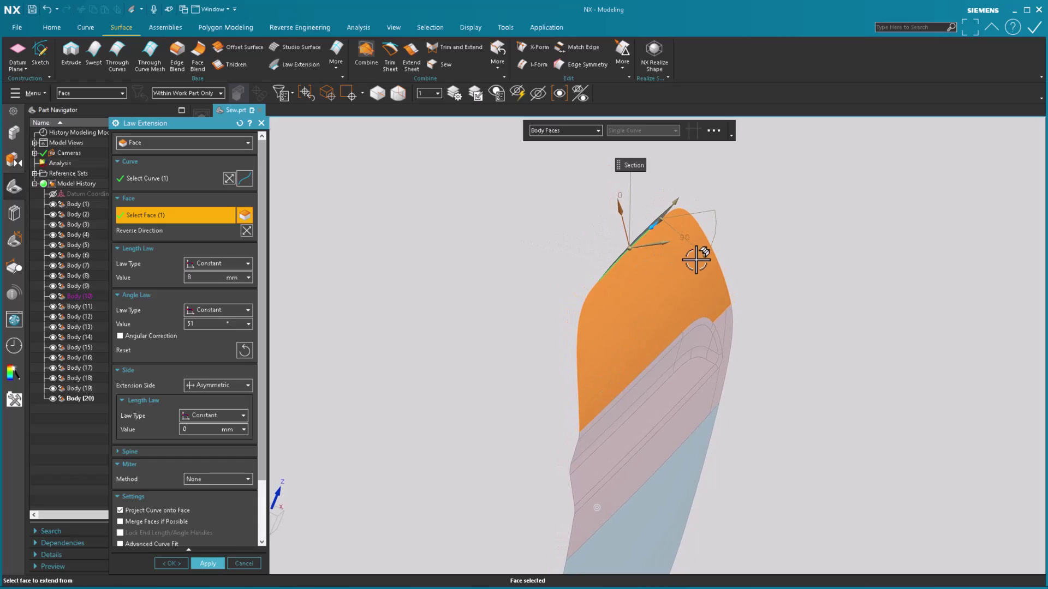
pyautogui.moveTo(718, 236); pyautogui.dragTo(682, 179)
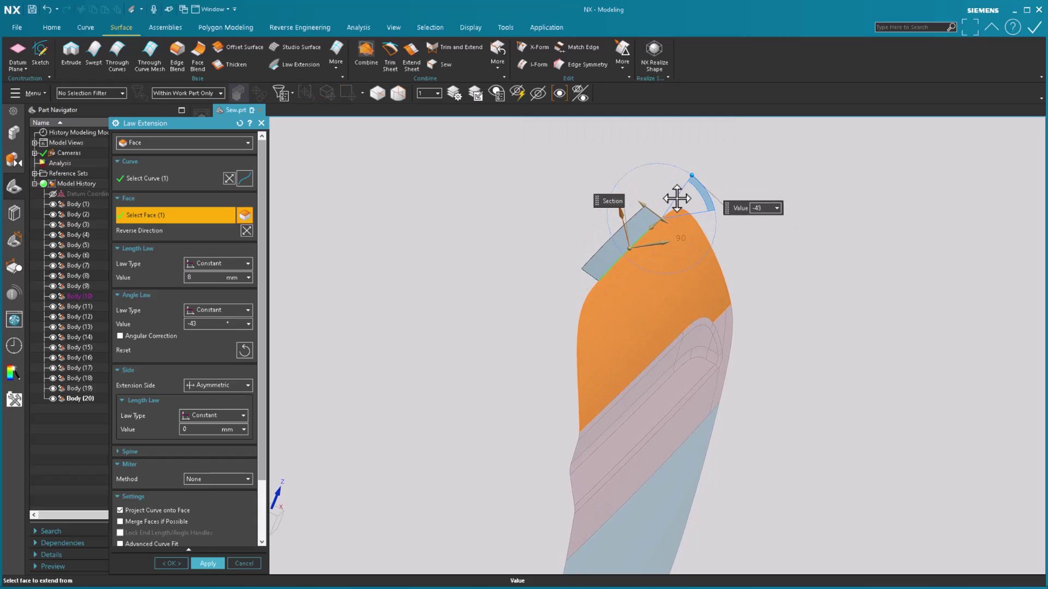
pyautogui.click(182, 563)
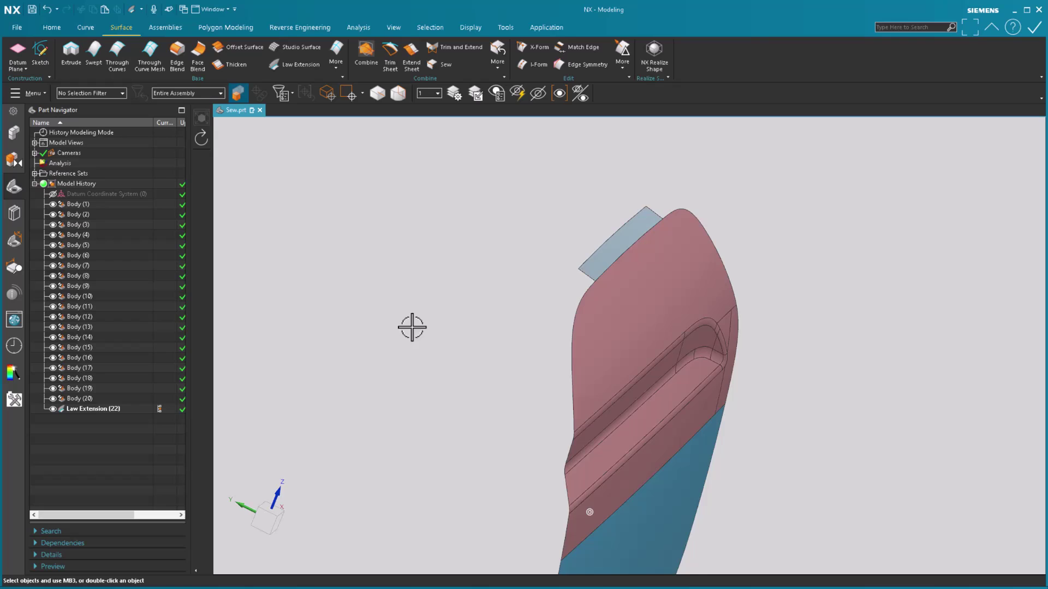
pyautogui.moveTo(412, 325); pyautogui.dragTo(415, 210, button='middle')
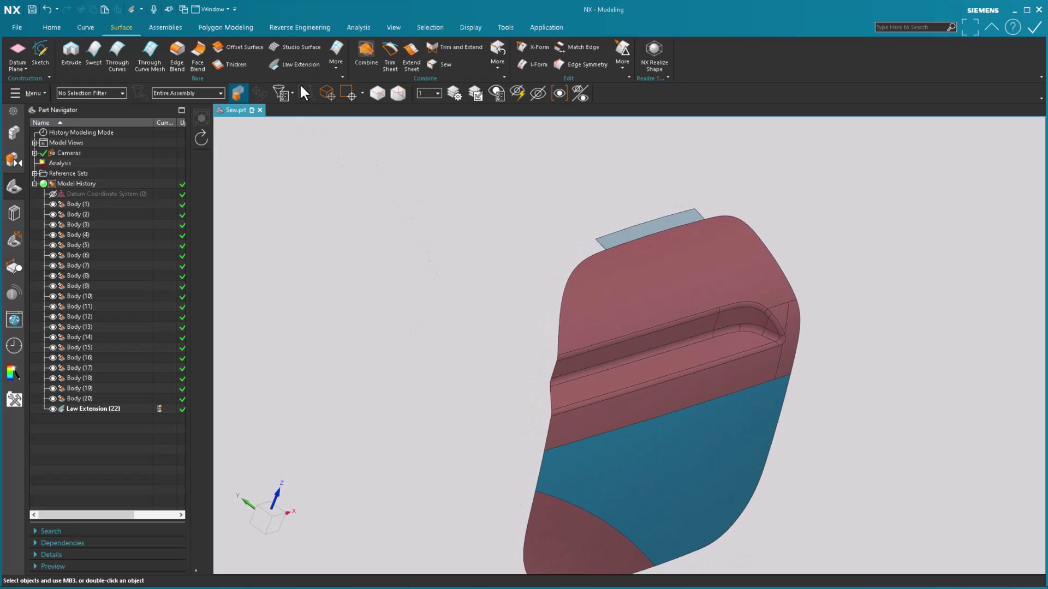
# Start a new Sew with the blue sheet as target and Connected Sheet Bodies as the tool filter.
pyautogui.click(446, 64)
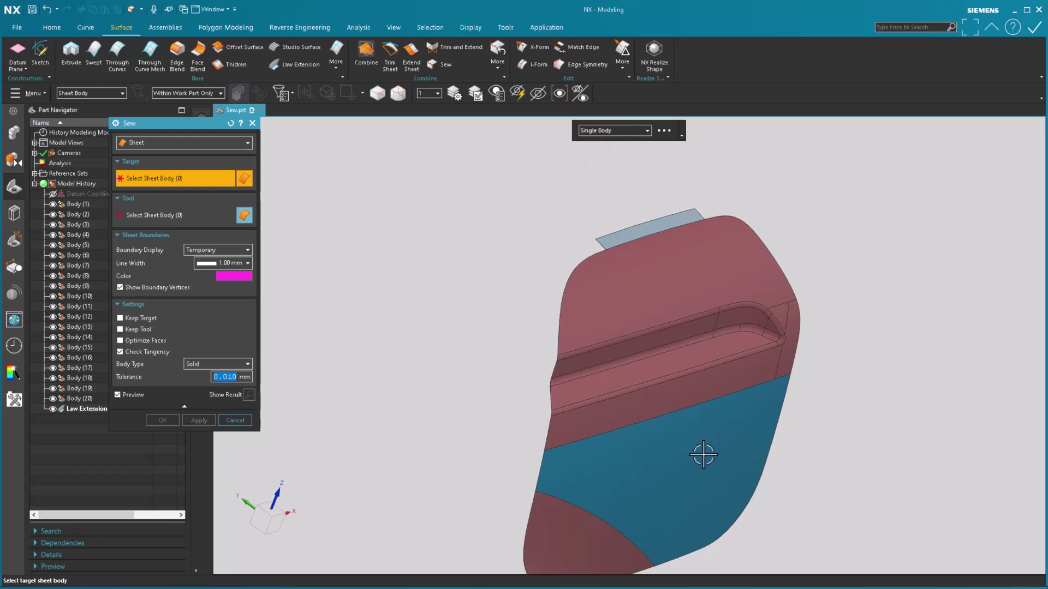
pyautogui.click(672, 398)
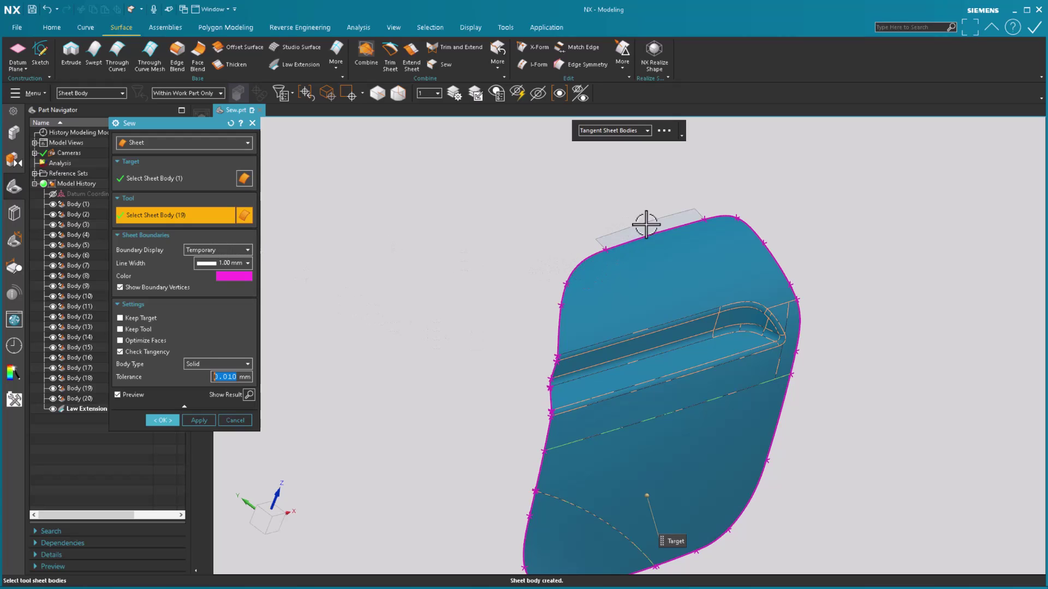
pyautogui.click(616, 130)
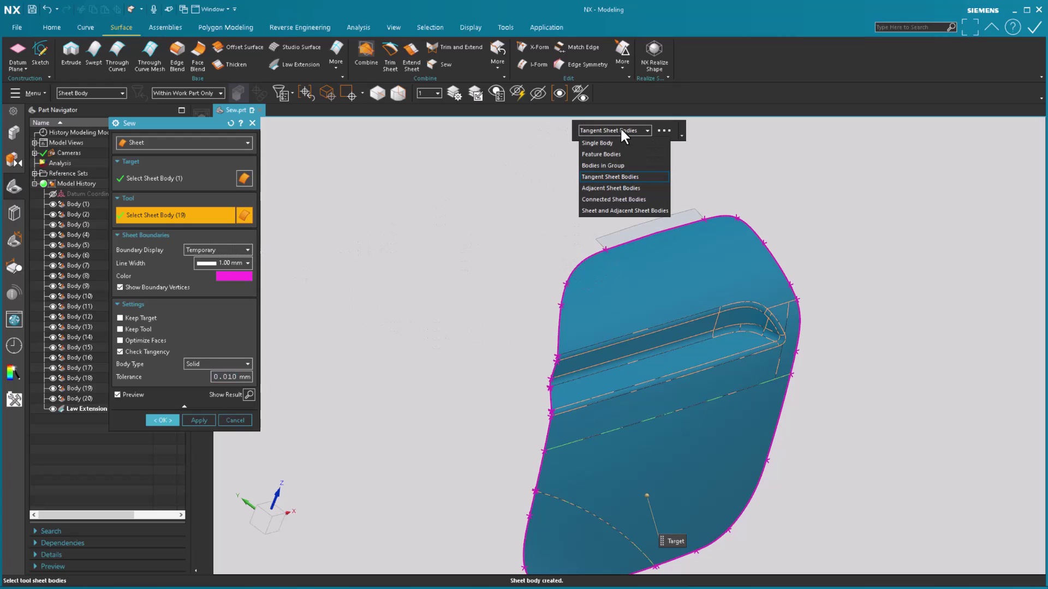
pyautogui.click(624, 200)
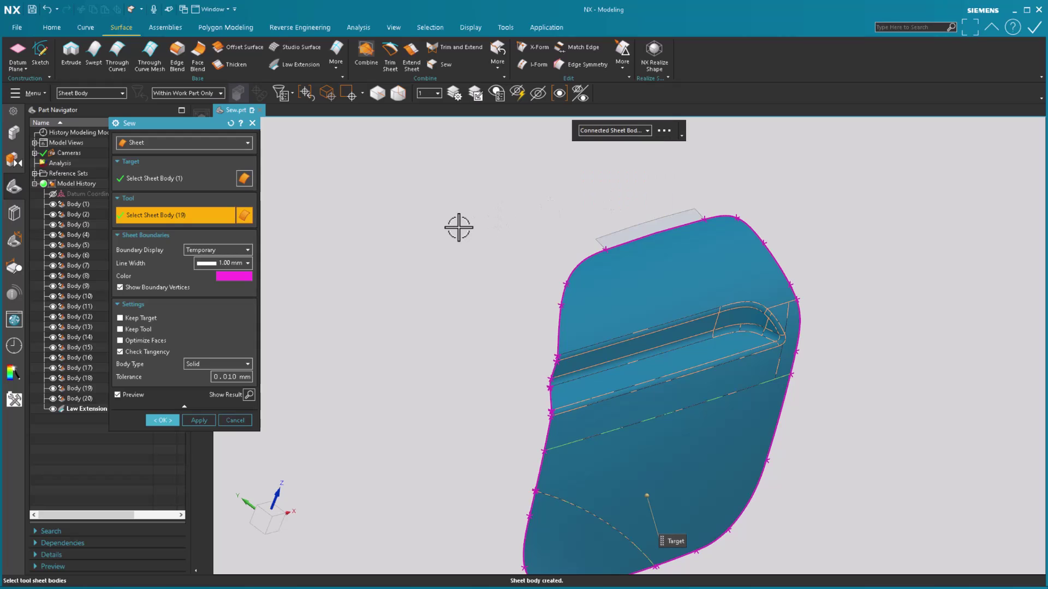
# Add the law extension flap as the 20th sew tool sheet, triggering the 'Edges are not tangent' warning.
pyautogui.click(648, 340)
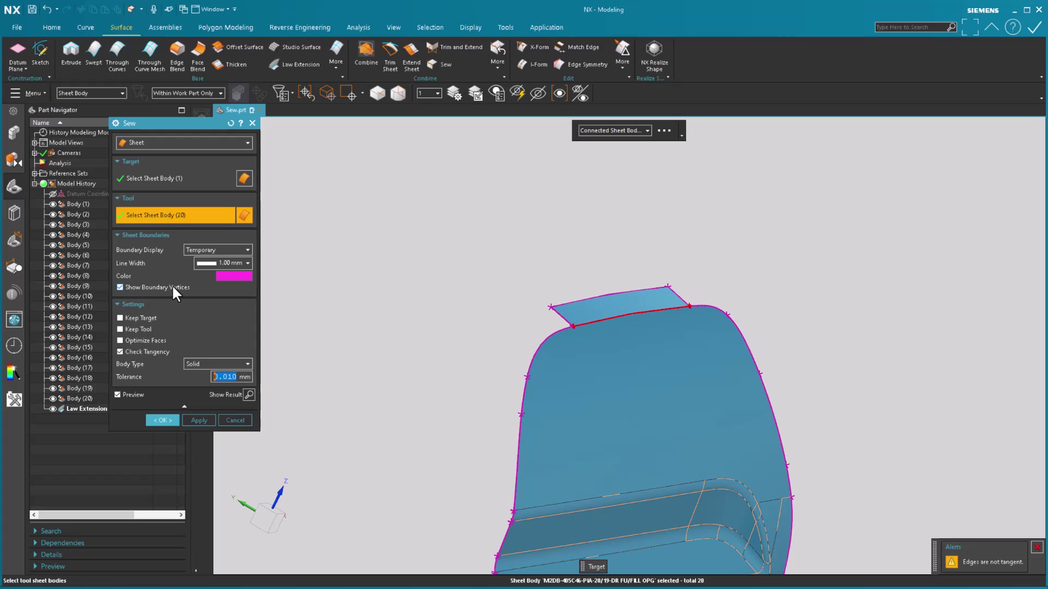
# Set Boundary Display to None and confirm the sew, creating Sew (23) with the extension flap.
pyautogui.click(216, 250)
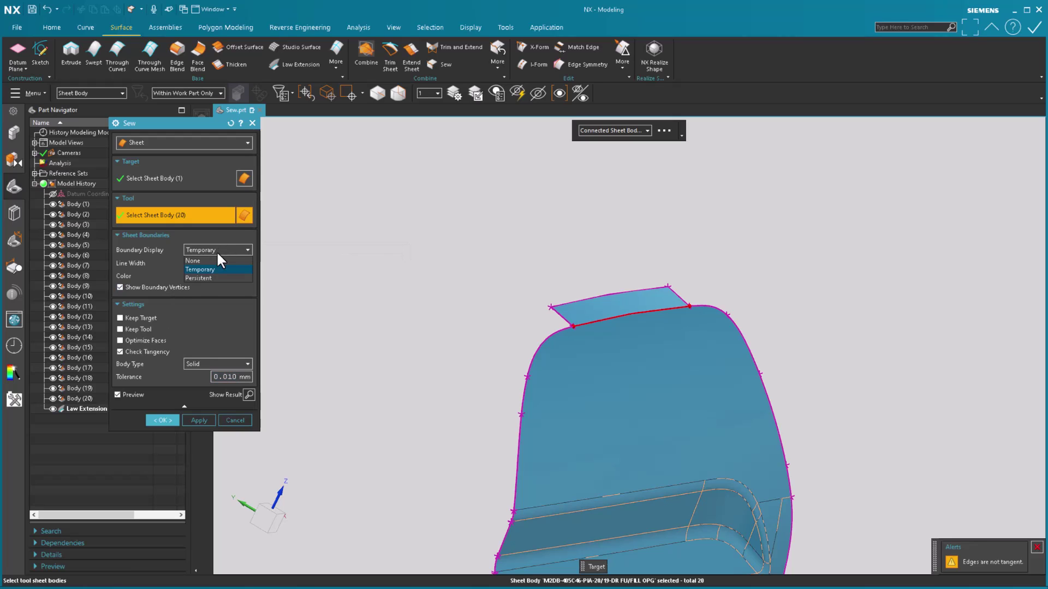
pyautogui.click(215, 261)
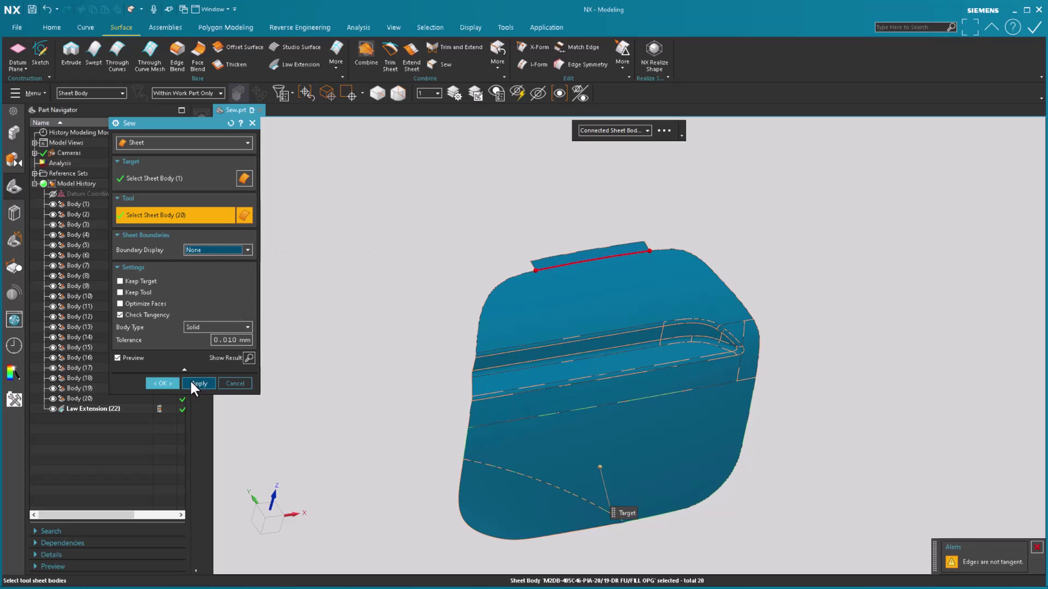
pyautogui.click(163, 383)
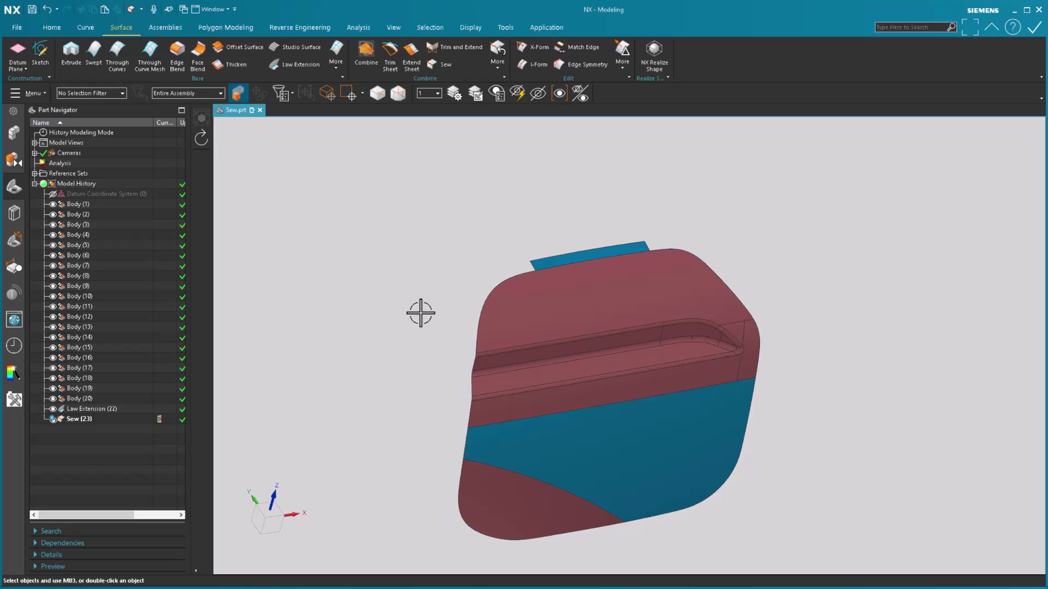
pyautogui.moveTo(421, 311); pyautogui.dragTo(545, 253, button='middle')
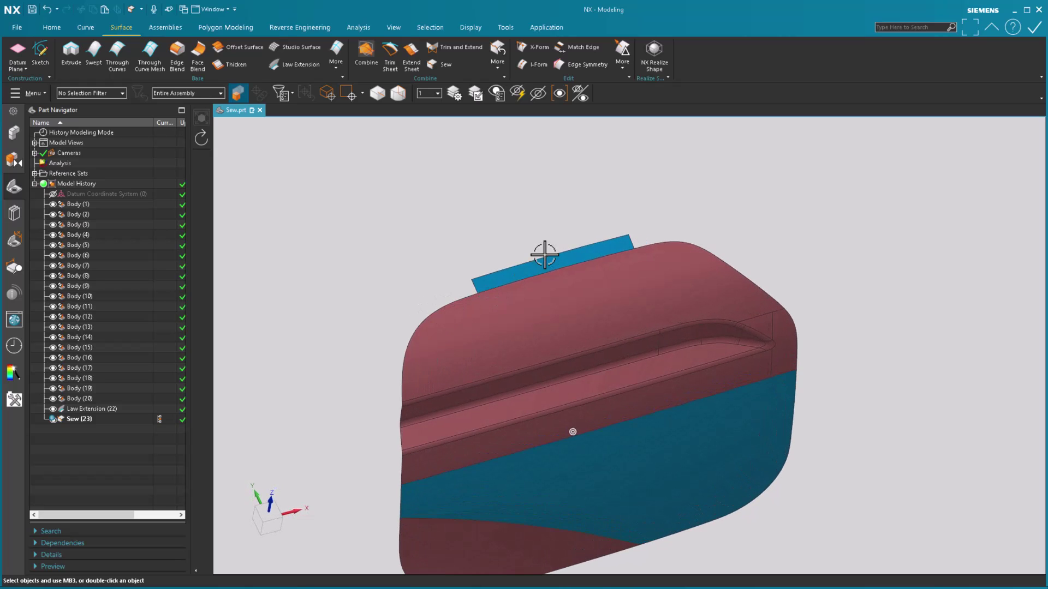
pyautogui.click(81, 418)
pyautogui.moveTo(300, 284); pyautogui.dragTo(302, 284, button='middle')
pyautogui.click(69, 162)
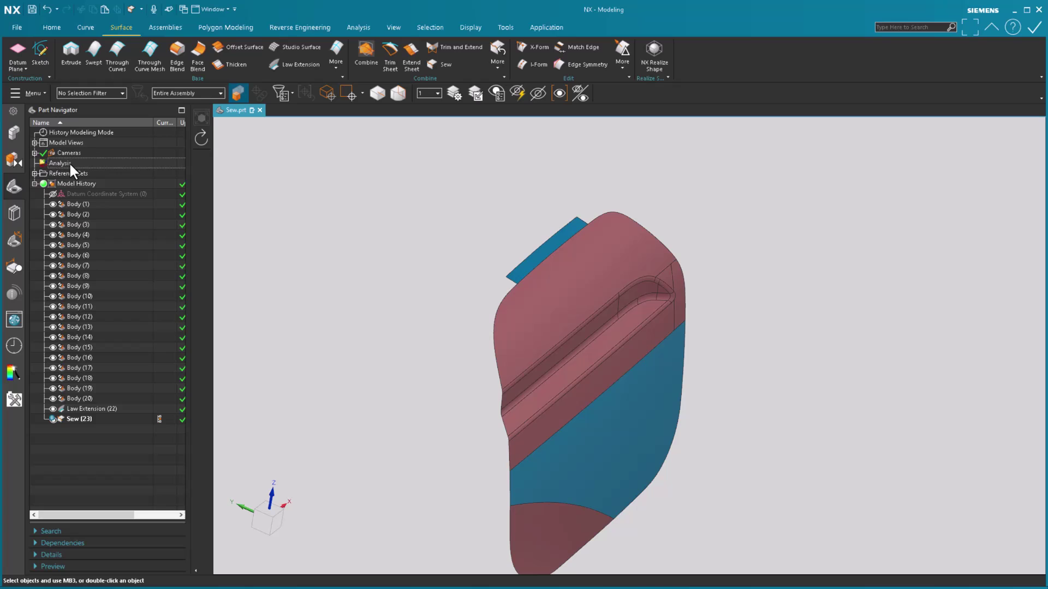